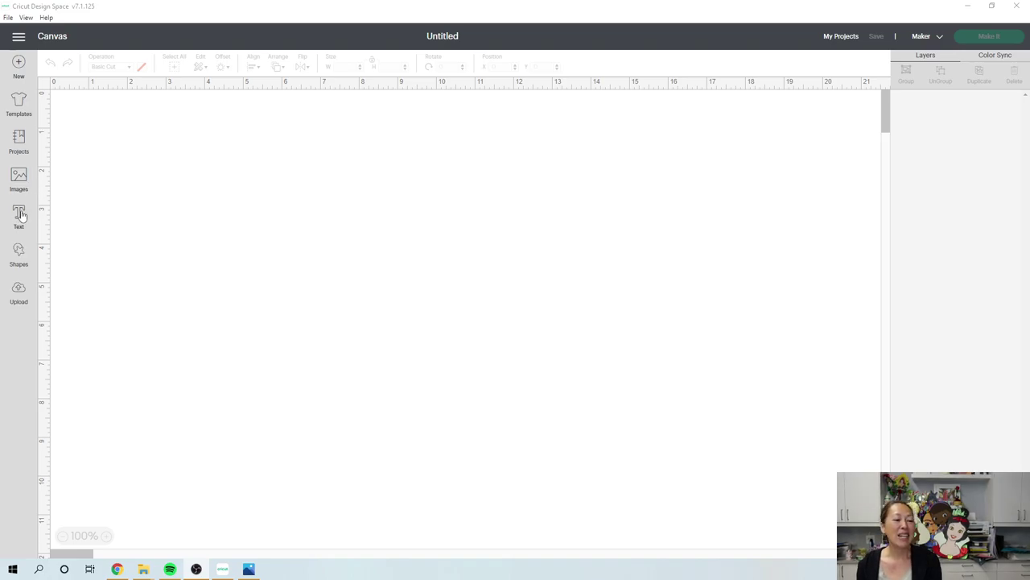
Add the text "the" to the canvas and move it slightly lower
{"action": "left_click", "coordinate": [19, 214]}
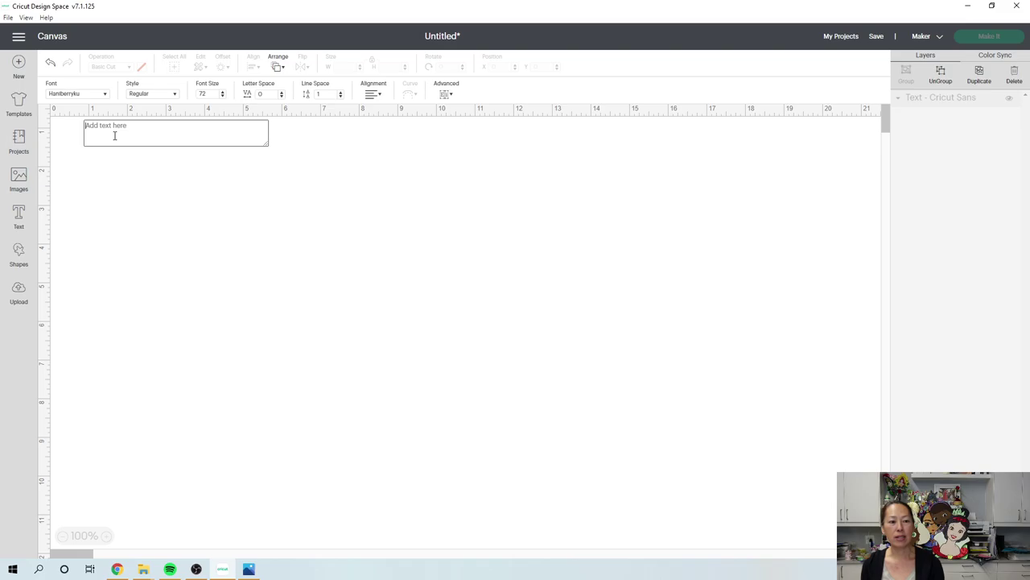
{"action": "type", "text": "the"}
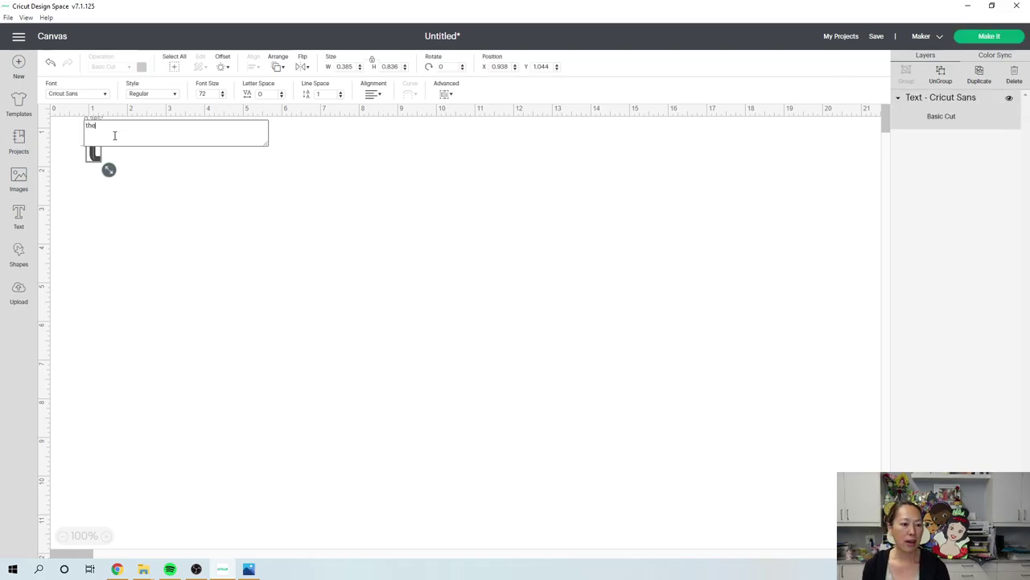
{"action": "left_click", "coordinate": [171, 270]}
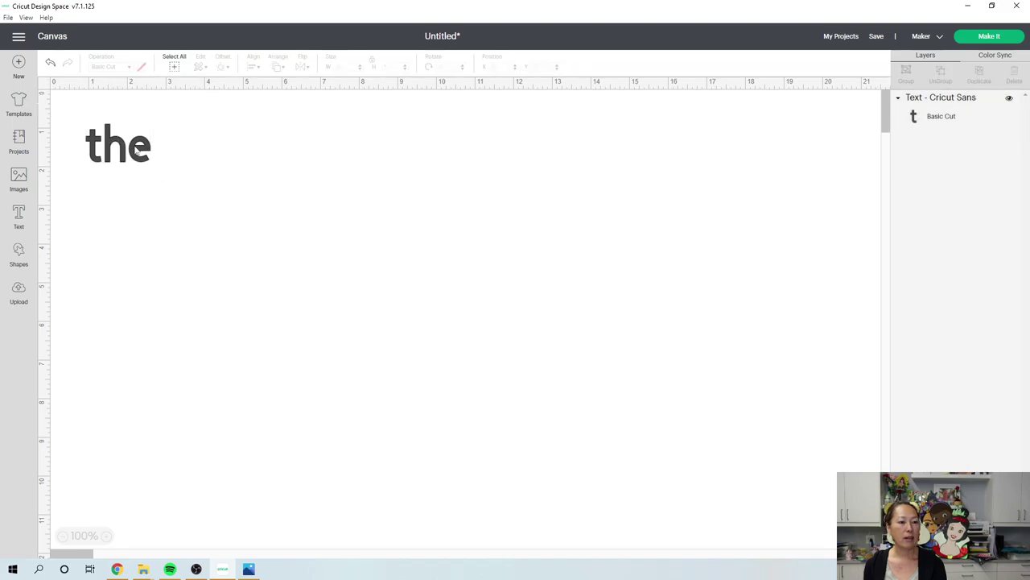
{"action": "left_click", "coordinate": [137, 149]}
{"action": "left_click_drag", "start_coordinate": [137, 149], "coordinate": [153, 201]}
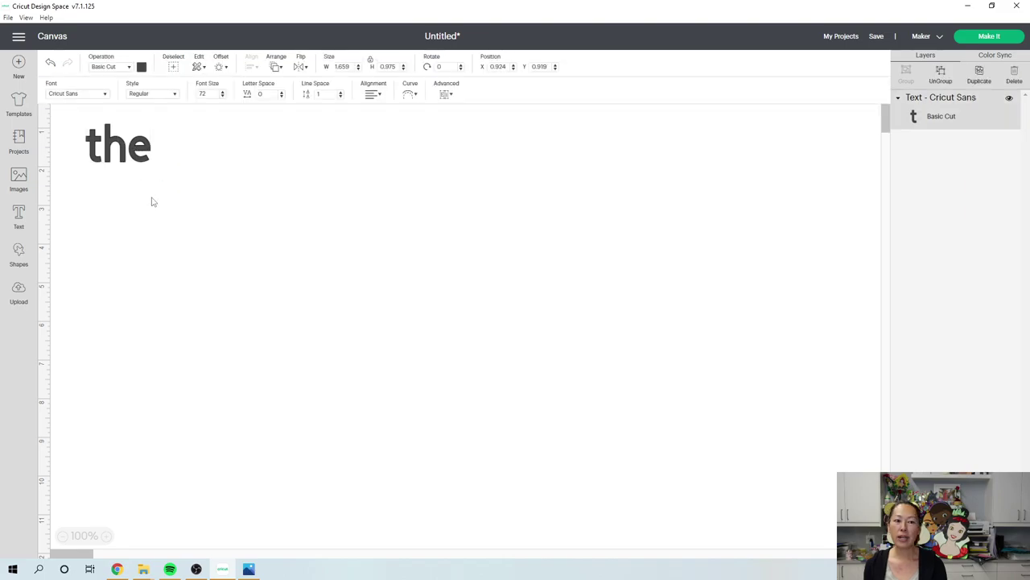
Search the fonts for "haniberry" and set the word "the" in Haniberryku
{"action": "left_click", "coordinate": [103, 95]}
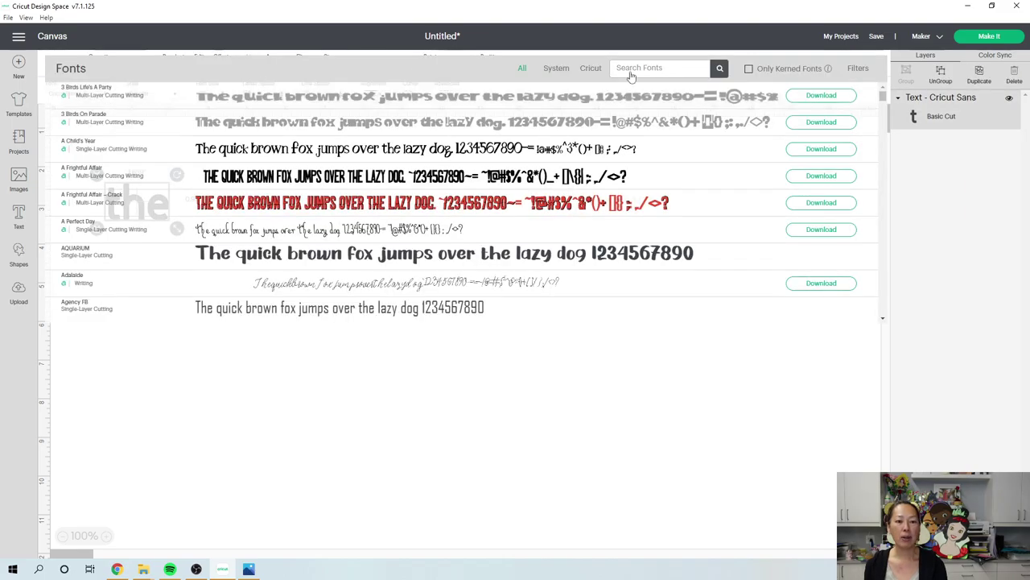
{"action": "left_click", "coordinate": [688, 71]}
{"action": "type", "text": "han"}
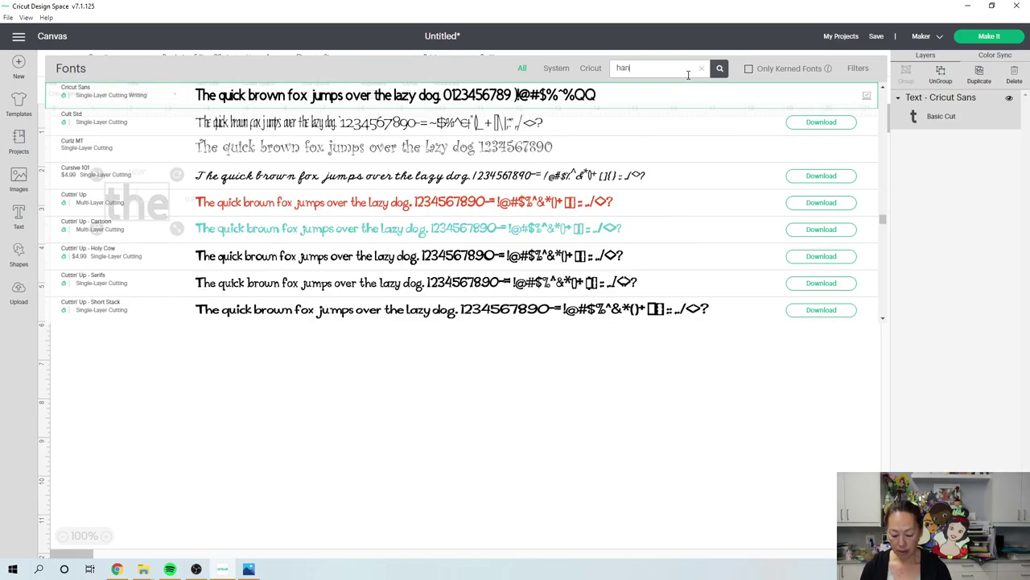
{"action": "type", "text": "iberry"}
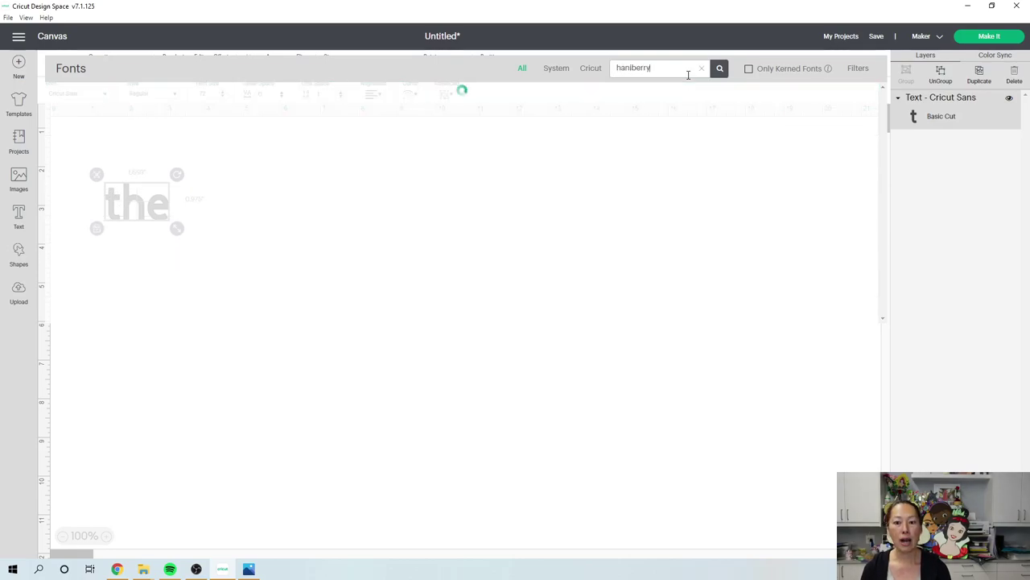
{"action": "left_click", "coordinate": [553, 95]}
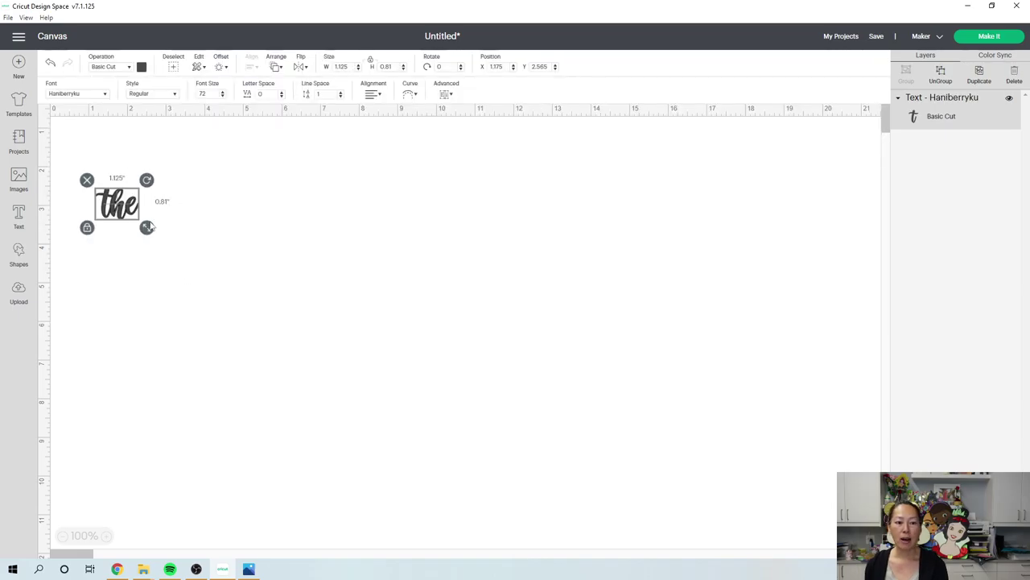
Enlarge the word "the" to about 6.39 by 4.6 inches and shift it away from the canvas edge
{"action": "left_click_drag", "start_coordinate": [147, 227], "coordinate": [221, 283]}
{"action": "left_click_drag", "start_coordinate": [196, 244], "coordinate": [270, 240]}
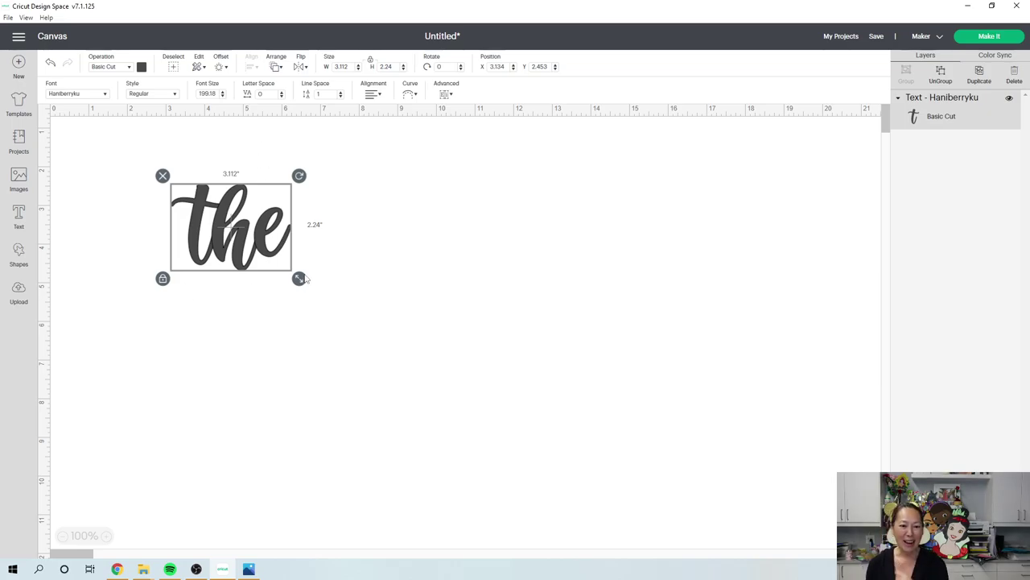
{"action": "left_click_drag", "start_coordinate": [300, 280], "coordinate": [426, 368]}
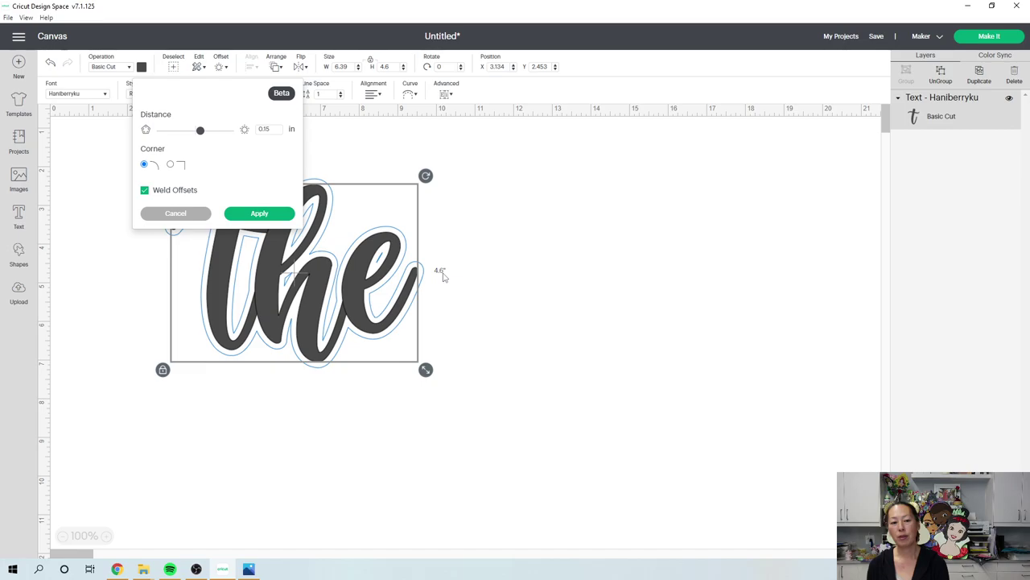
Apply a narrow rounded offset around the word "the" and weld the letters of the original text layer
{"action": "left_click", "coordinate": [272, 128]}
{"action": "key", "text": "BackSpace"}
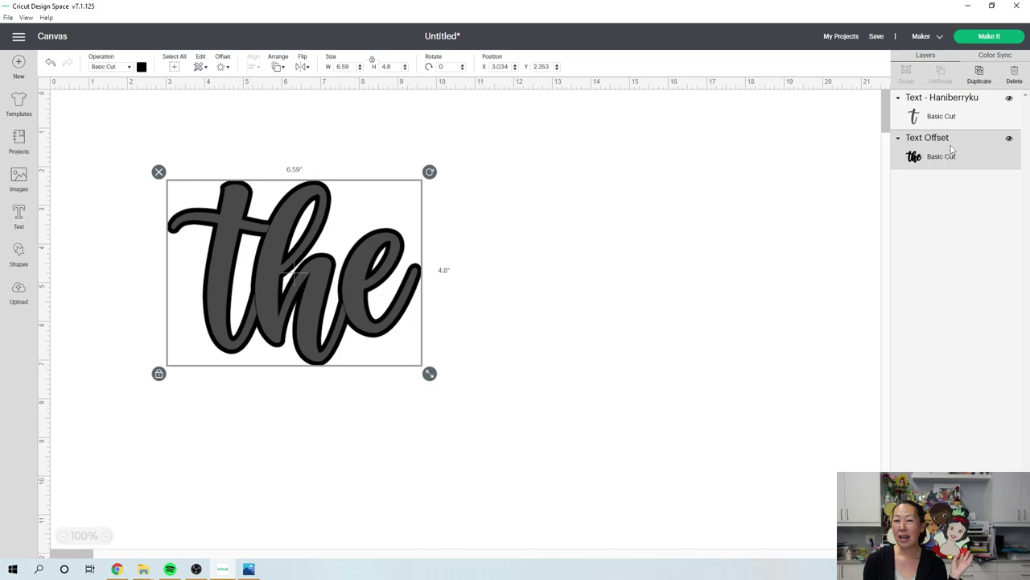
{"action": "left_click", "coordinate": [950, 113]}
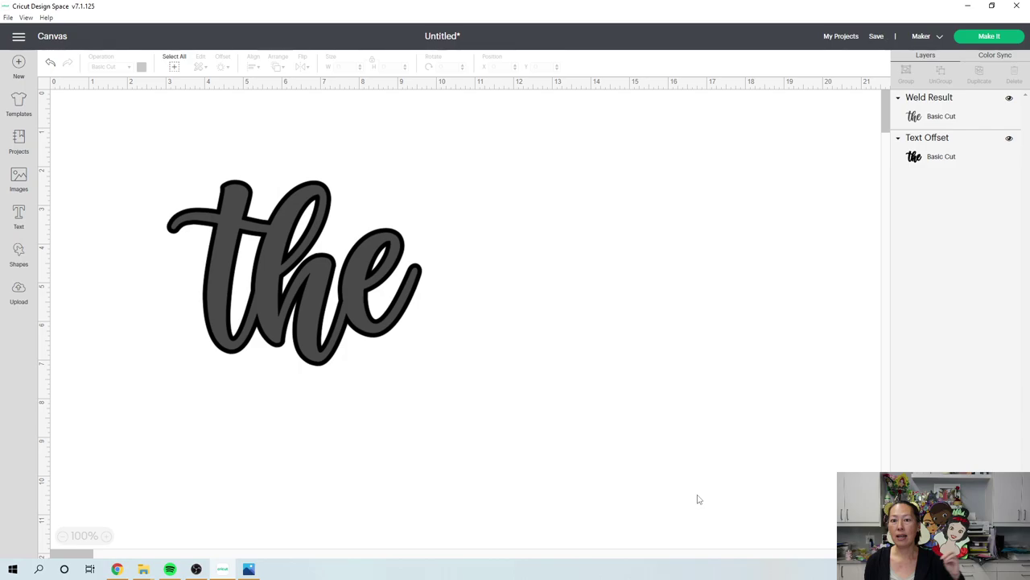
{"action": "left_click", "coordinate": [378, 274]}
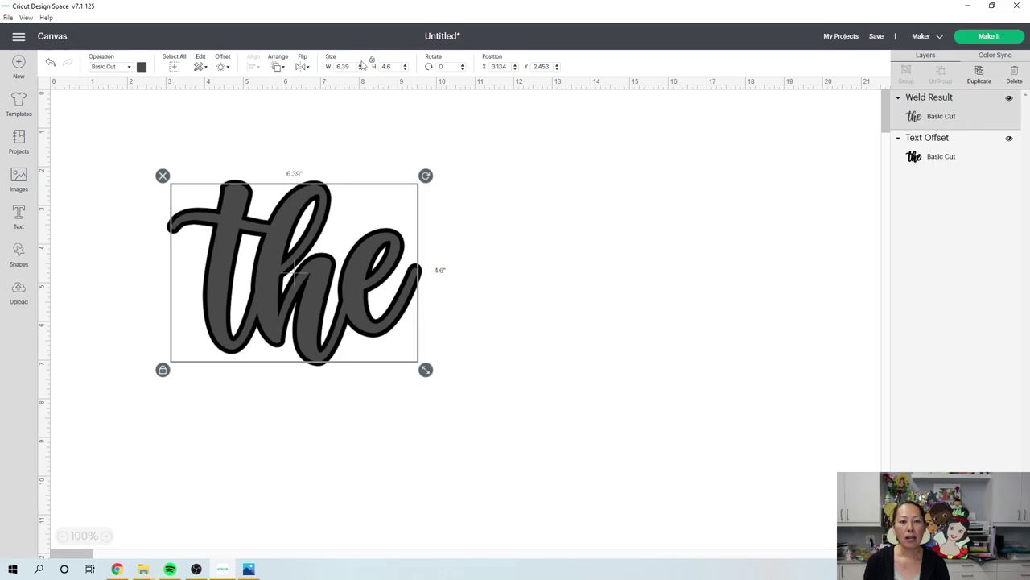
{"action": "key", "text": "Tab"}
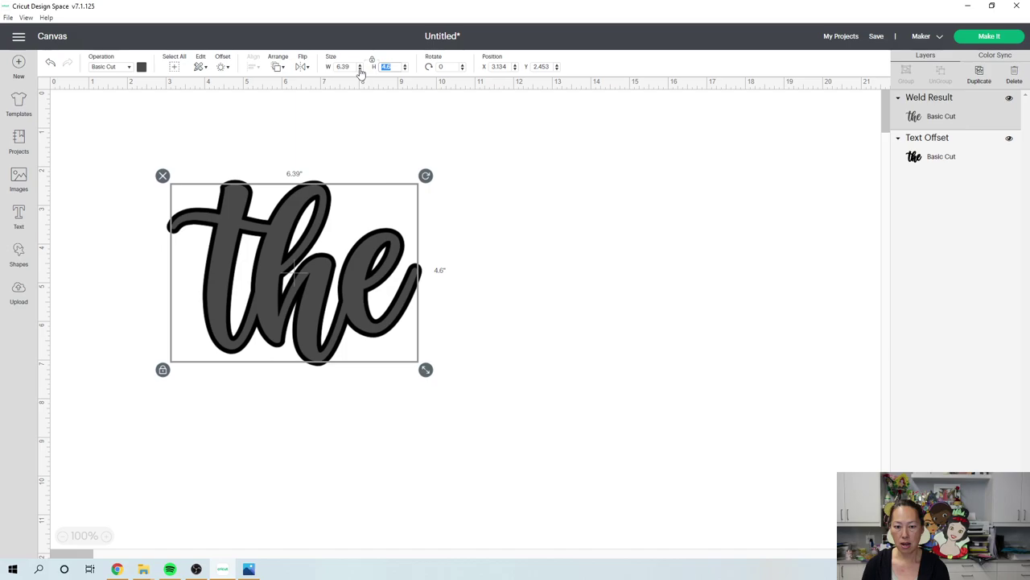
{"action": "left_click", "coordinate": [102, 127]}
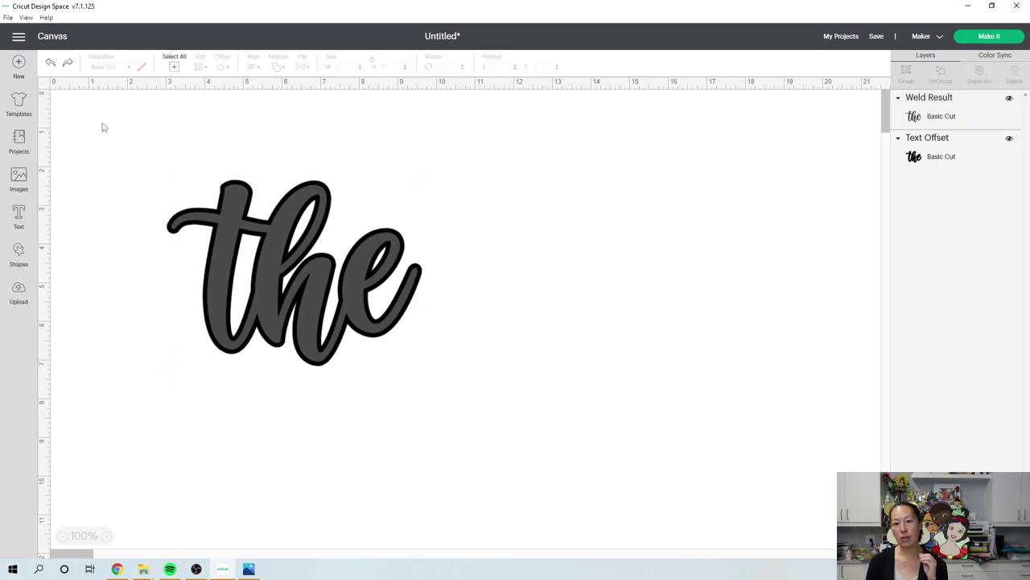
Scale the welded word and its offset together to a width of 11.5 inches
{"action": "left_click", "coordinate": [174, 61]}
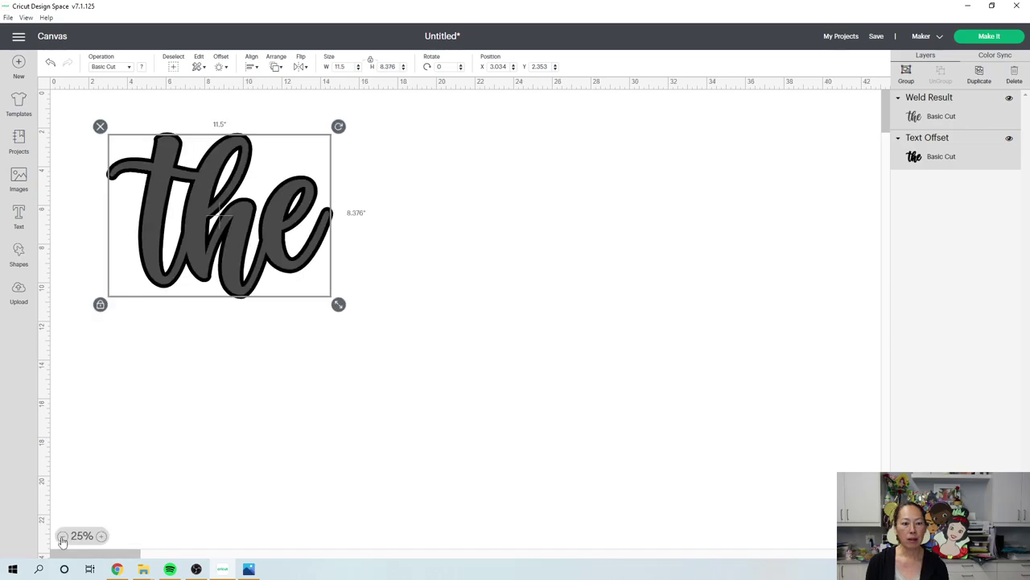
{"action": "left_click", "coordinate": [62, 537]}
Add the text "NARWHALS!" in Varsity Regular and enlarge it below the script word to about 118 inches wide
{"action": "left_click", "coordinate": [18, 216]}
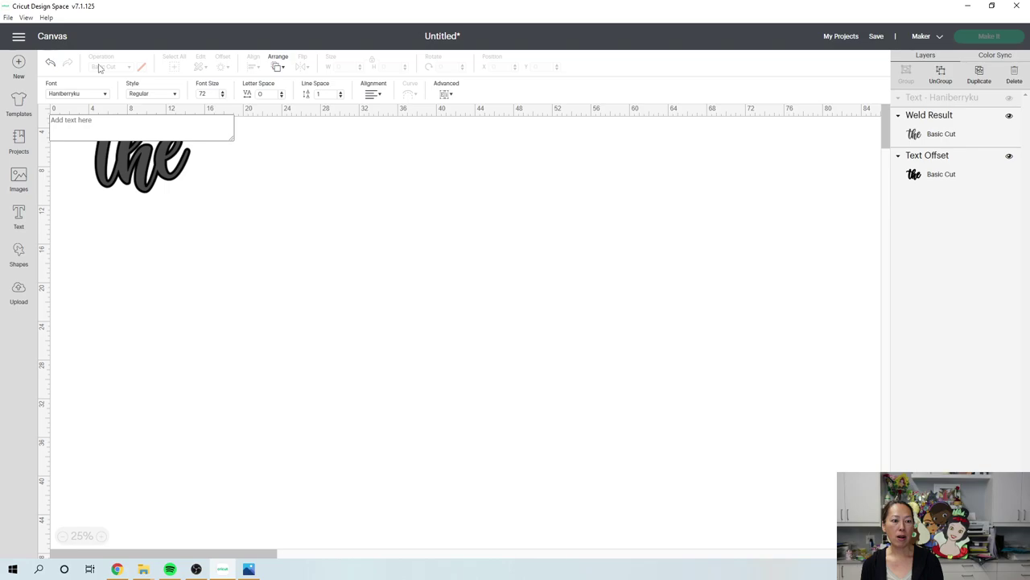
{"action": "left_click", "coordinate": [97, 94]}
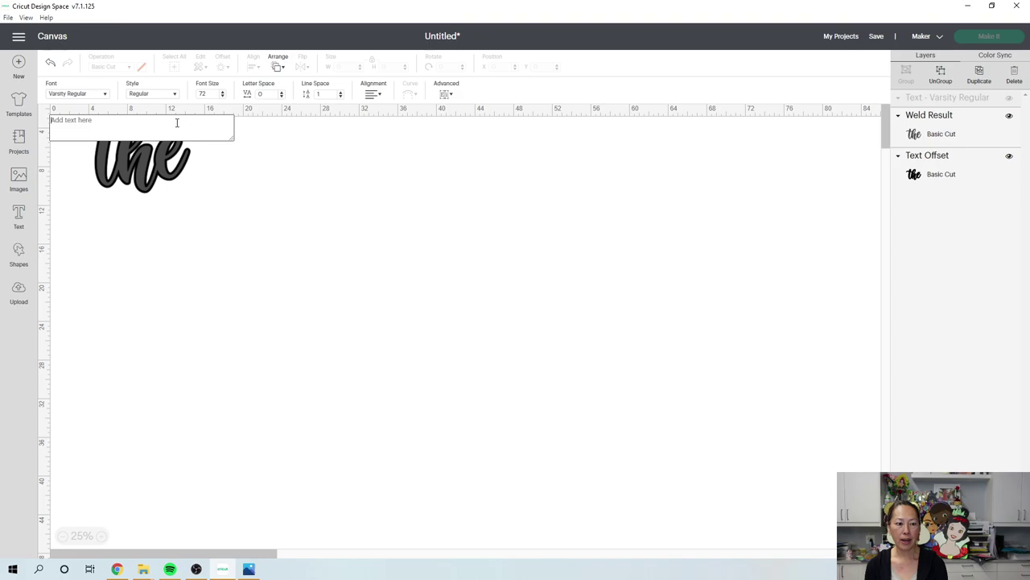
{"action": "type", "text": "NARWHALS!"}
{"action": "key", "text": "Escape"}
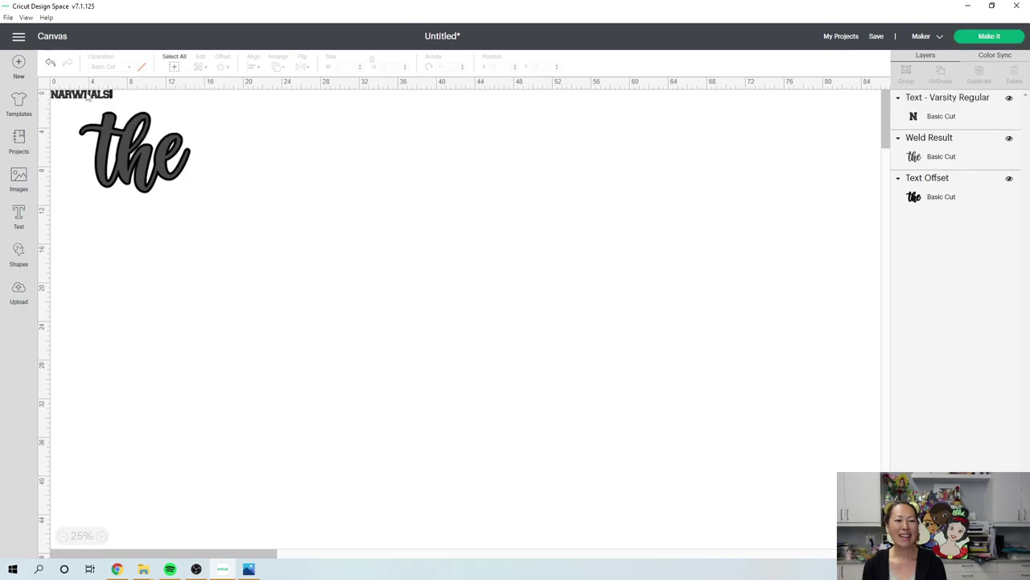
{"action": "left_click_drag", "start_coordinate": [87, 97], "coordinate": [631, 390]}
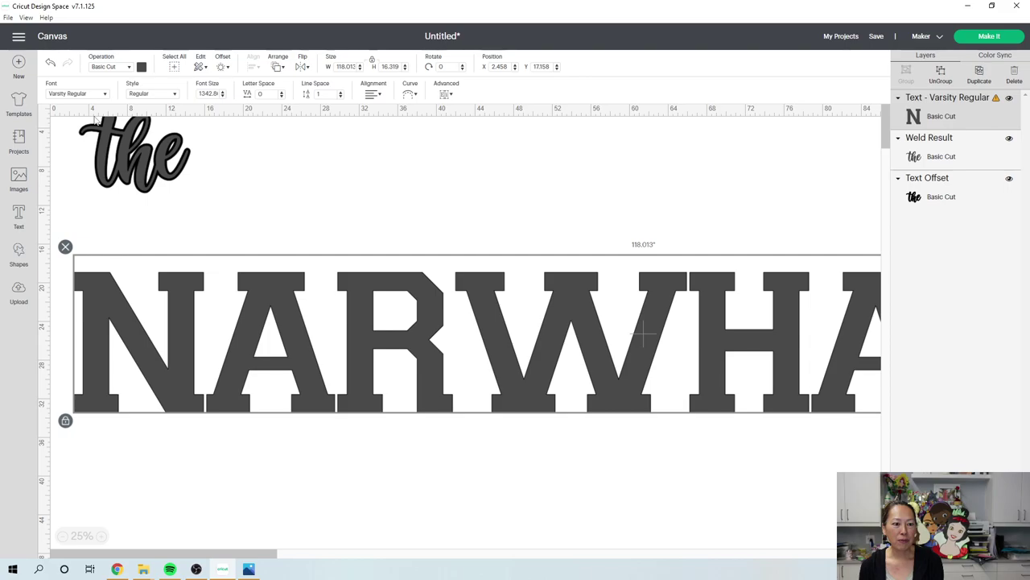
Search the fonts for "varsity" and change the NARWHALS! text to Varsity Letter - Narrow
{"action": "left_click", "coordinate": [80, 93]}
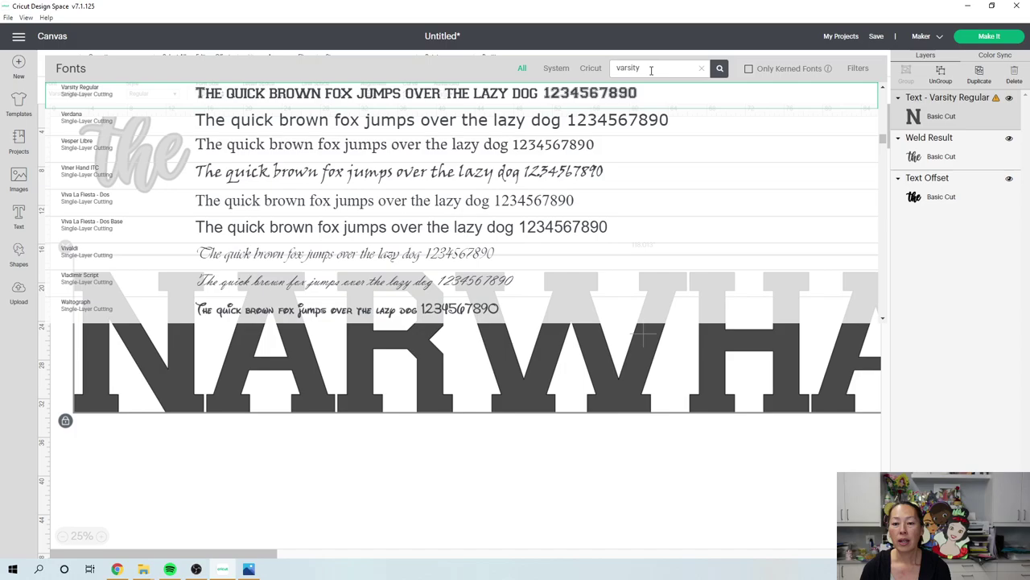
{"action": "key", "text": "Return"}
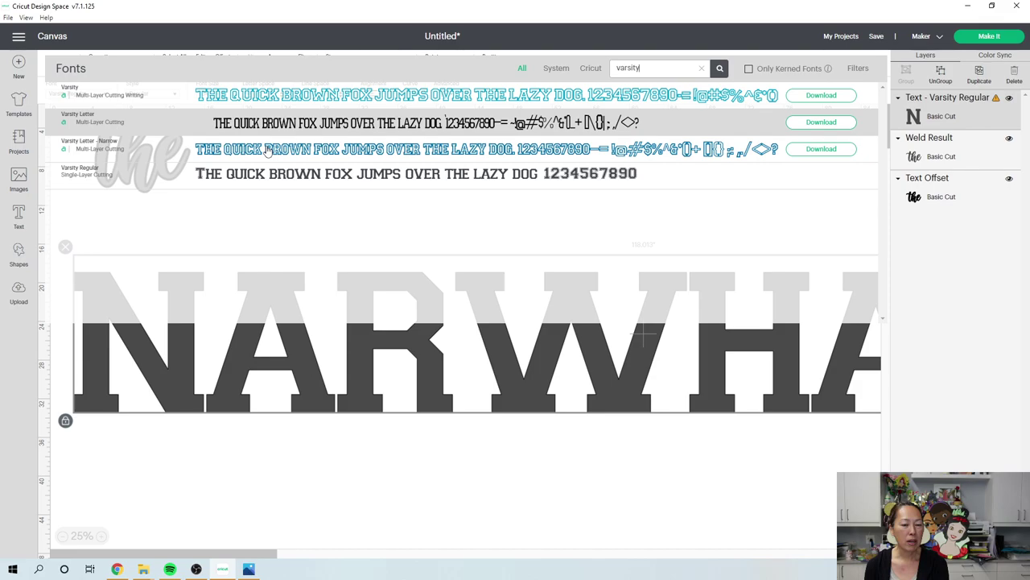
{"action": "left_click", "coordinate": [268, 152]}
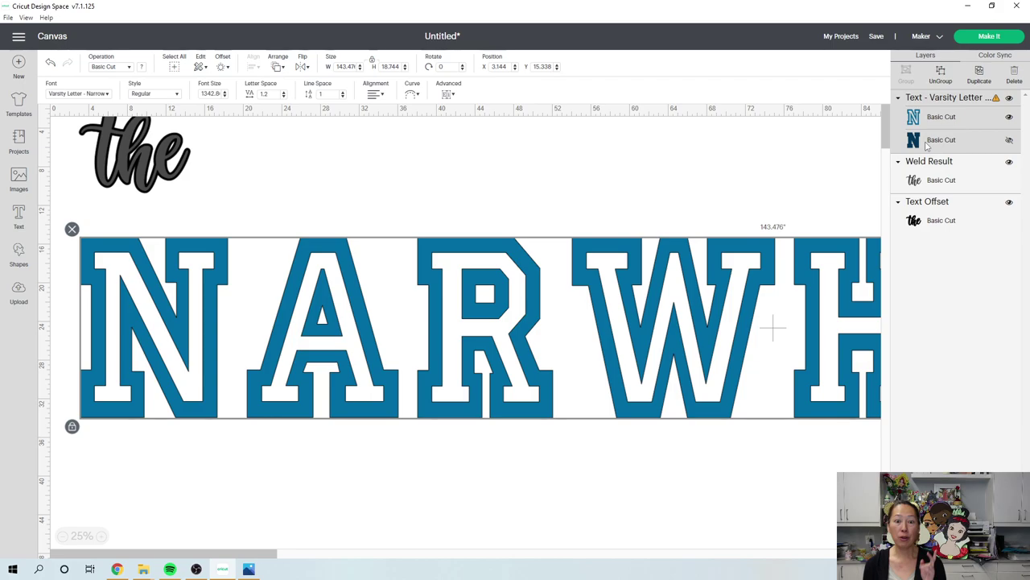
Show the hidden backing layer of NARWHALS!, coloring the outline layer blue and the backing layer white
{"action": "left_click", "coordinate": [927, 144]}
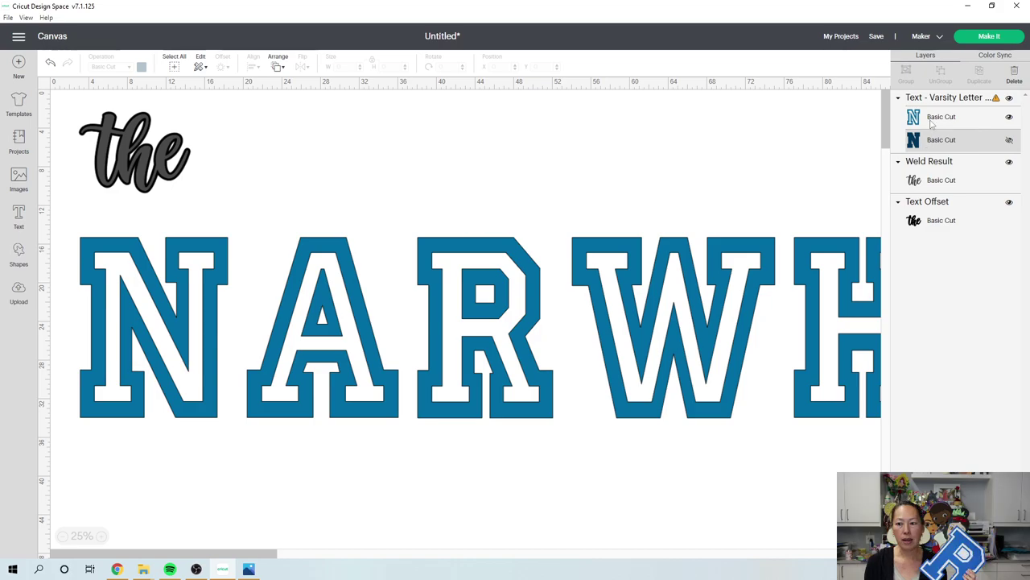
{"action": "left_click", "coordinate": [934, 119]}
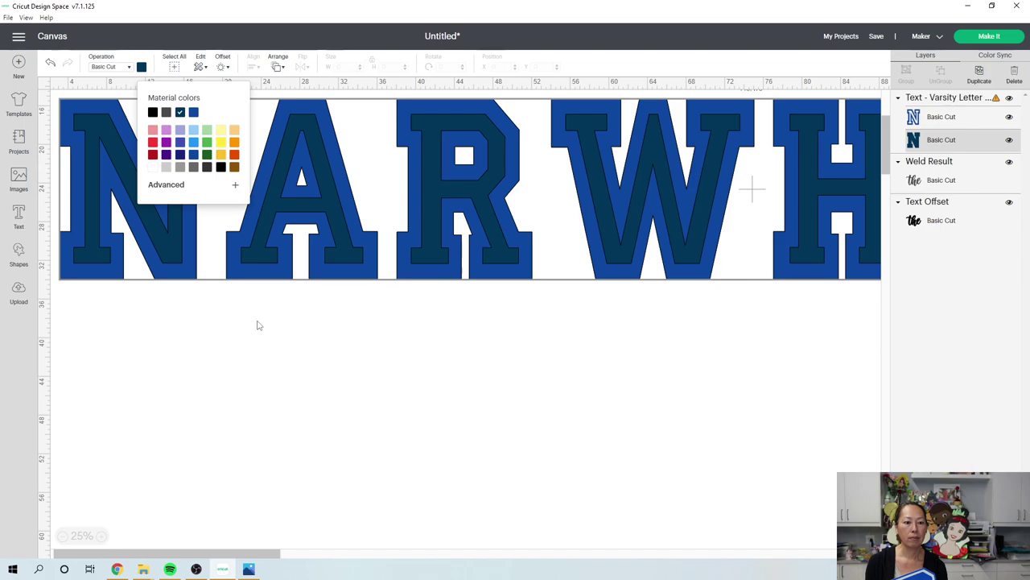
{"action": "left_click", "coordinate": [153, 167]}
{"action": "left_click", "coordinate": [338, 280]}
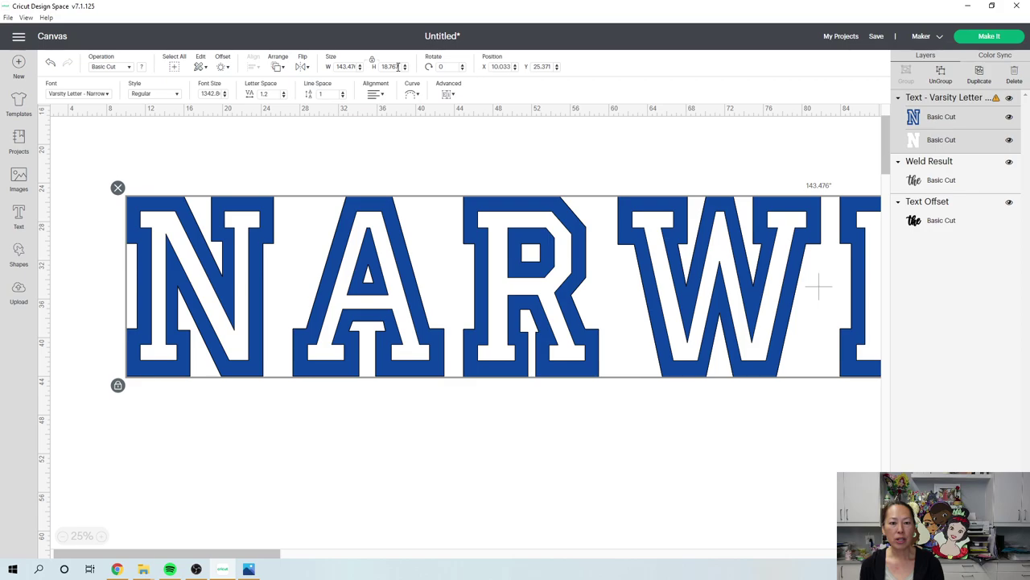
Set the height of the NARWHALS! text to 11.5 inches and separate it into its two layers
{"action": "type", "text": "11.5"}
{"action": "key", "text": "Return"}
{"action": "left_click", "coordinate": [544, 147]}
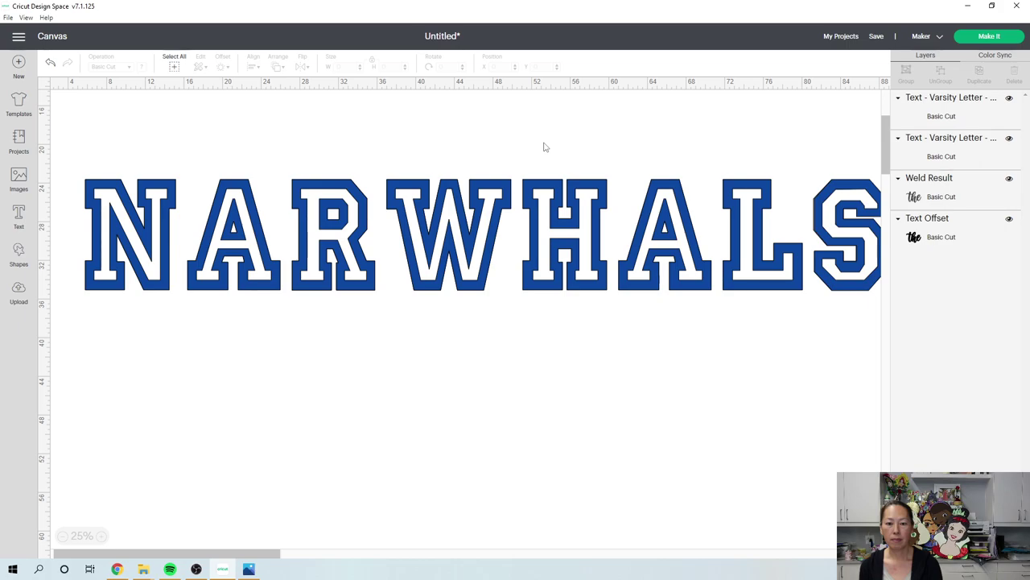
Ungroup the white backing layer of NARWHALS! into individual letters and undo the trial move of the lettering
{"action": "key", "text": "ctrl+z"}
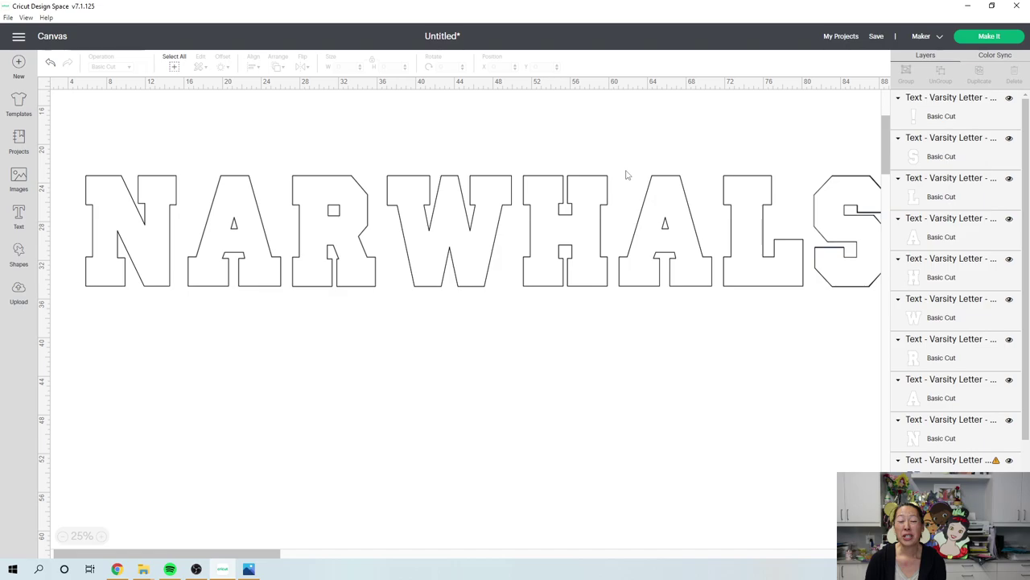
{"action": "left_click", "coordinate": [51, 63]}
{"action": "left_click", "coordinate": [161, 137]}
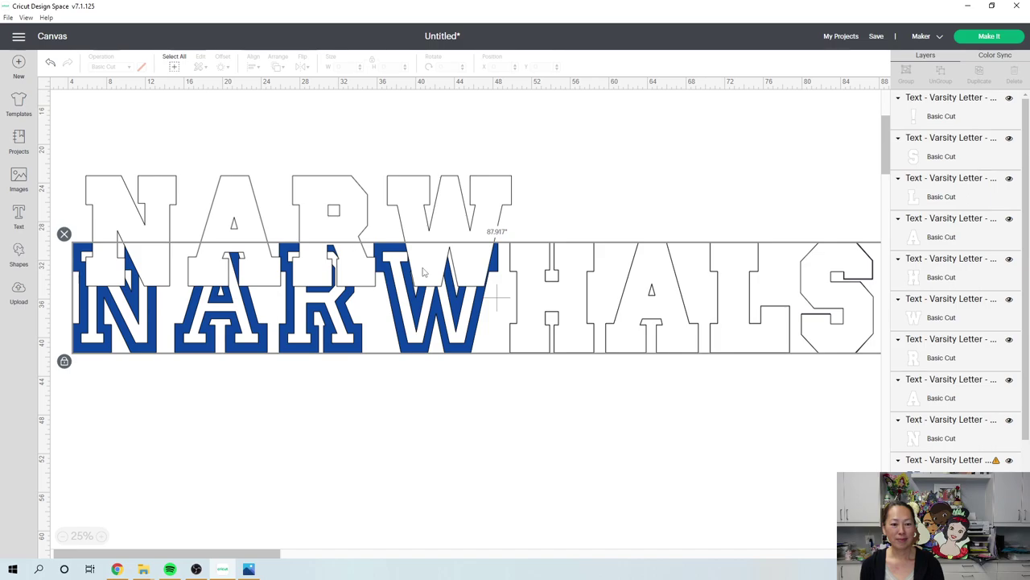
{"action": "key", "text": "ctrl+z"}
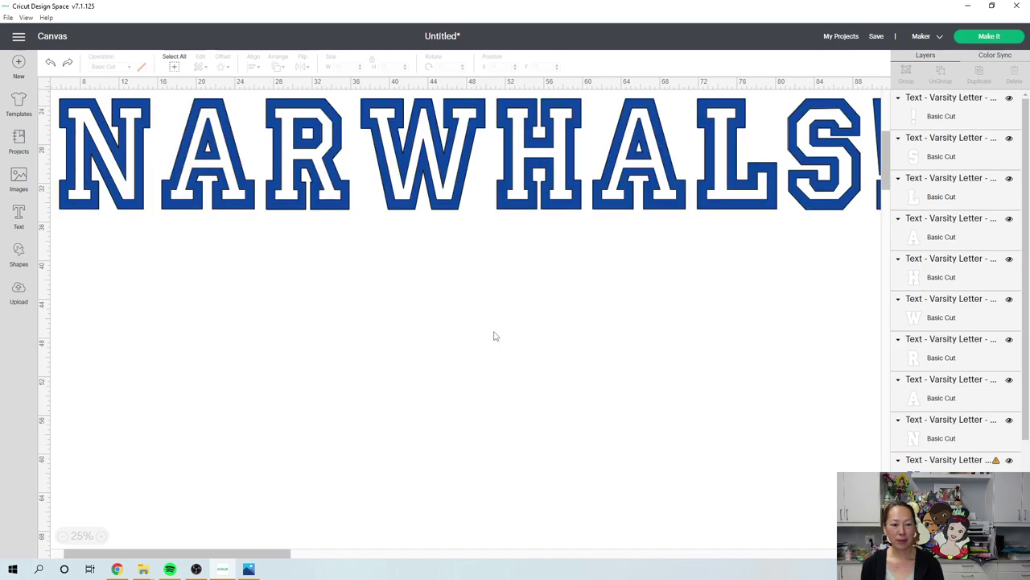